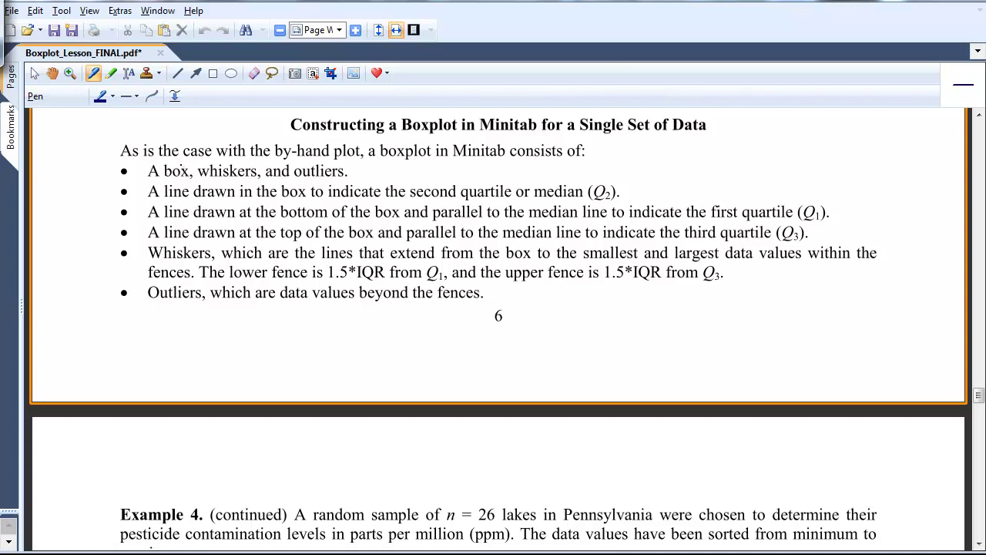
# Draw blue pen checkmarks beside the box, outliers, first-quartile, third-quartile and median items
pyautogui.moveTo(172, 160)
pyautogui.mouseDown()
pyautogui.moveTo(177, 171)
pyautogui.moveTo(194, 137)
pyautogui.moveTo(237, 153)
pyautogui.moveTo(243, 140)
pyautogui.mouseUp()
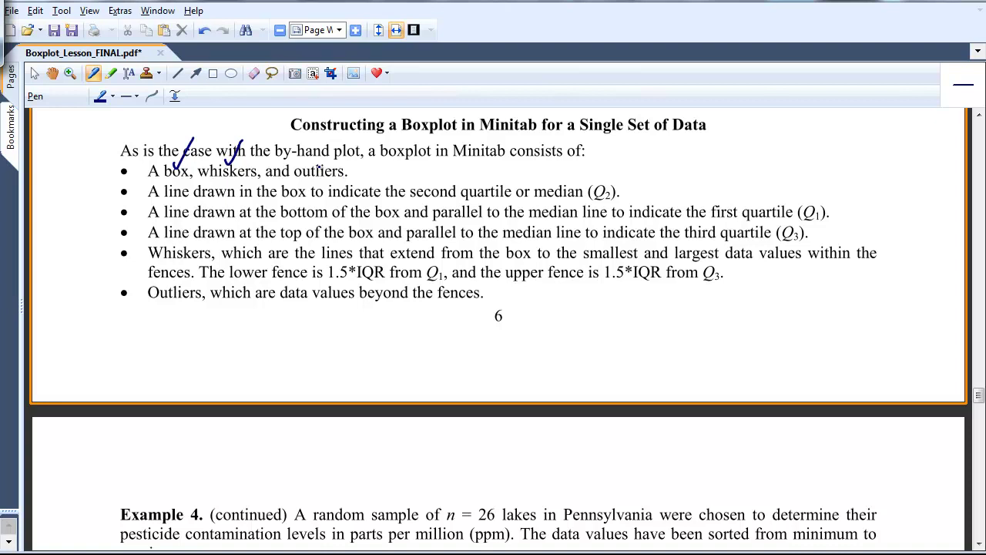
pyautogui.moveTo(318, 163); pyautogui.dragTo(343, 139)
pyautogui.moveTo(829, 208)
pyautogui.mouseDown()
pyautogui.moveTo(835, 217)
pyautogui.moveTo(853, 191)
pyautogui.mouseUp()
pyautogui.moveTo(813, 236); pyautogui.dragTo(833, 227)
pyautogui.moveTo(624, 189); pyautogui.dragTo(641, 177)
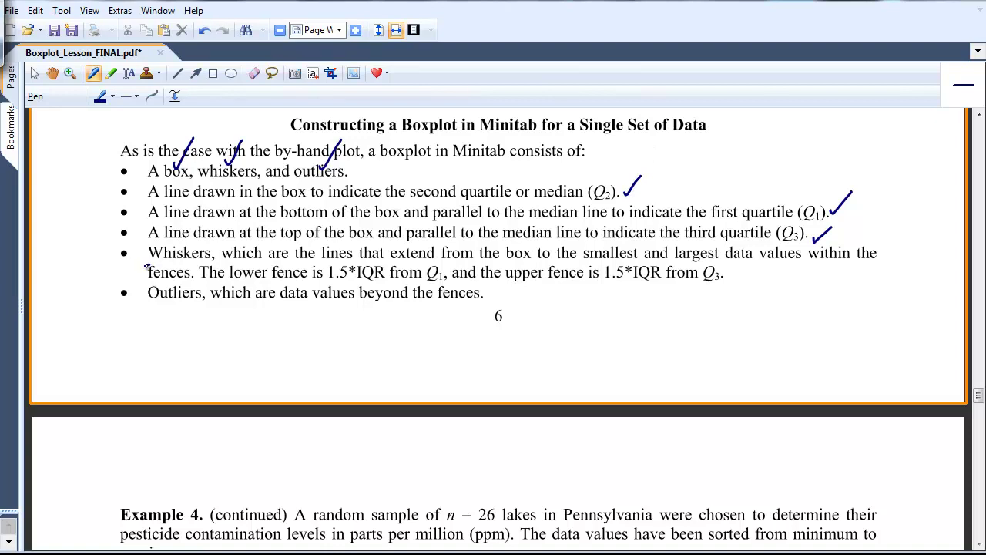
# Draw wavy underlines under 'Whiskers', 'smallest' and the upper fence wording from Q3
pyautogui.moveTo(146, 266); pyautogui.dragTo(218, 264)
pyautogui.moveTo(579, 262); pyautogui.dragTo(645, 266)
pyautogui.moveTo(669, 270); pyautogui.dragTo(727, 267)
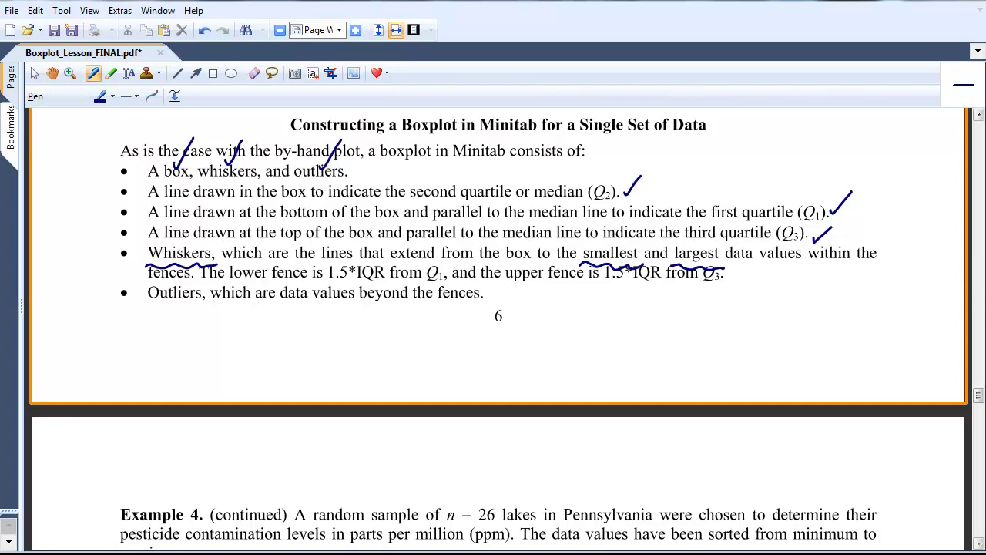
# Scroll to Example 4 and underline 'n = 26 lakes in Pennsylvania' and 'pesticide contamination levels'
pyautogui.moveTo(979, 396); pyautogui.dragTo(980, 412)
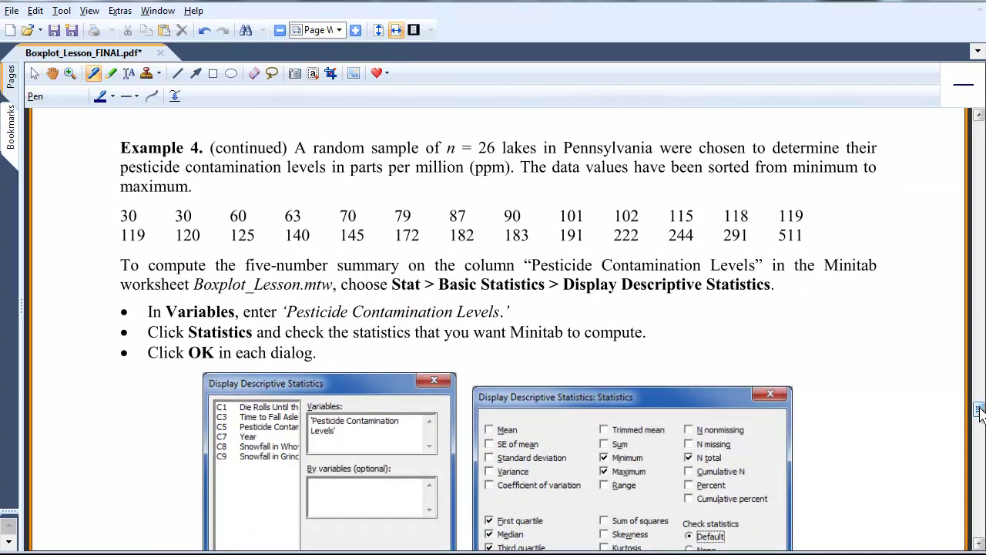
pyautogui.moveTo(446, 163); pyautogui.dragTo(655, 158)
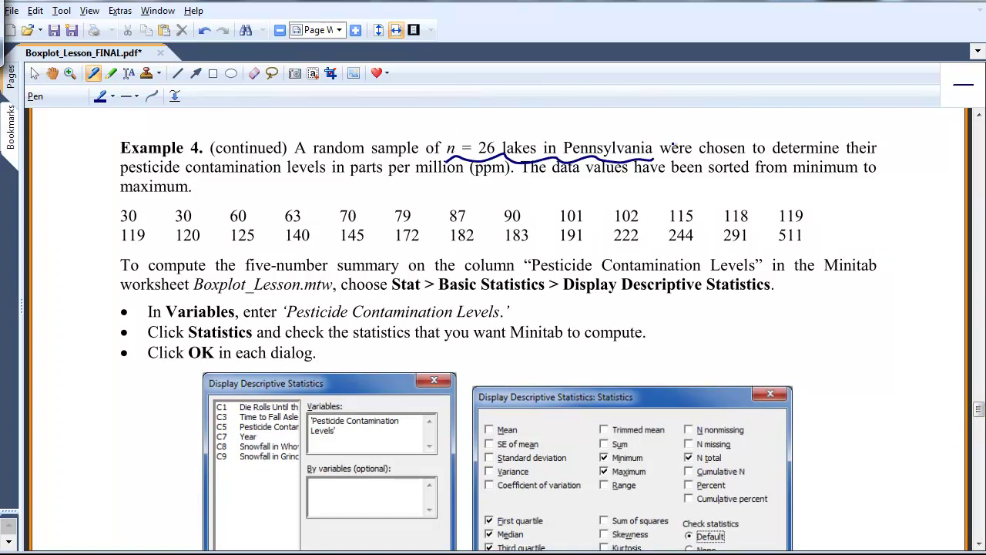
pyautogui.moveTo(120, 187); pyautogui.dragTo(359, 184)
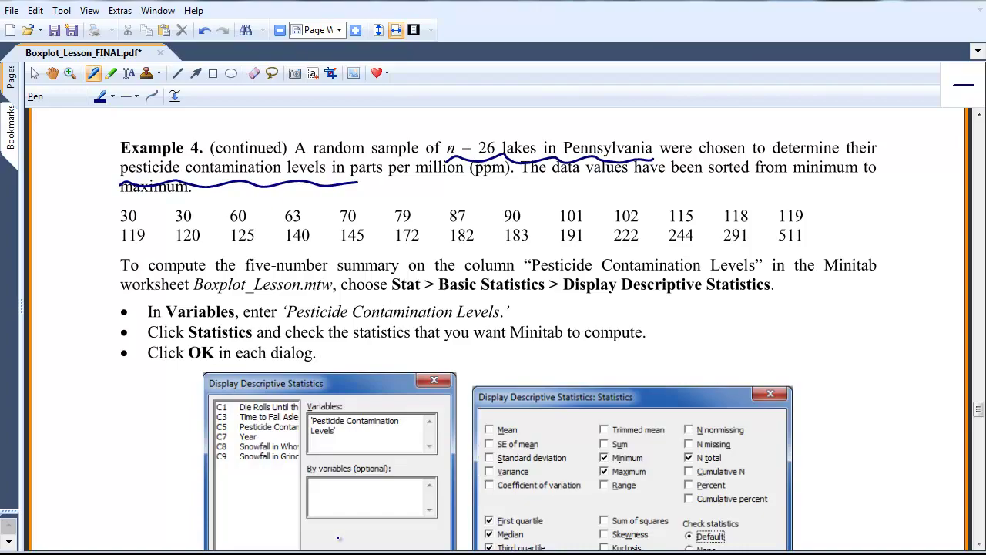
# Switch to Minitab and select the C13 Pesticide Contamination Levels column name
pyautogui.hotkey('alt', 'Tab')
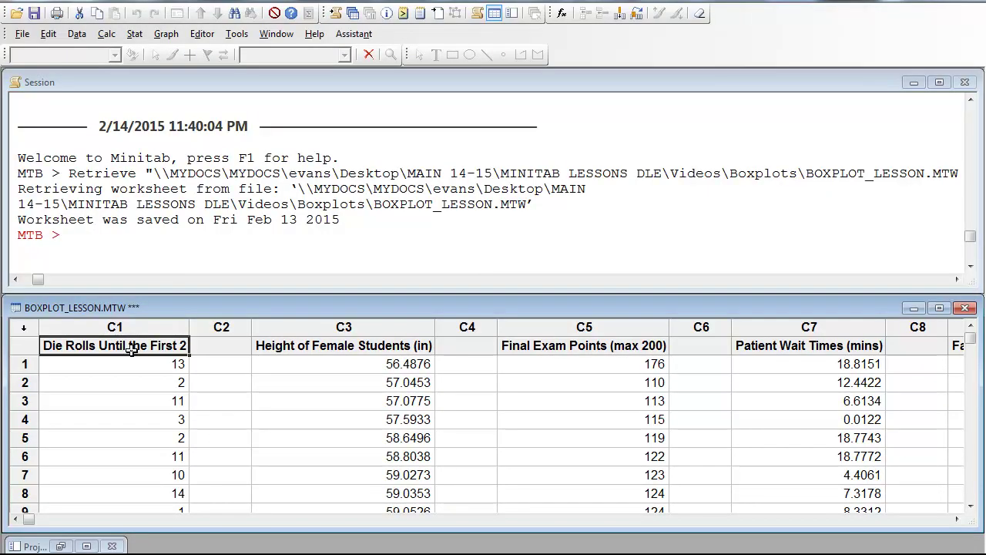
pyautogui.press('Right')
pyautogui.press('Right')
pyautogui.press('Right')
pyautogui.press('Right')
pyautogui.press('Right')
pyautogui.press('Right')
pyautogui.press('Right')
pyautogui.press('Right')
pyautogui.press('Right')
pyautogui.press('Right')
pyautogui.press('Right')
pyautogui.press('Right')
pyautogui.press('Right')
pyautogui.press('Right')
pyautogui.press('Right')
pyautogui.press('Right')
pyautogui.press('Right')
pyautogui.press('Right')
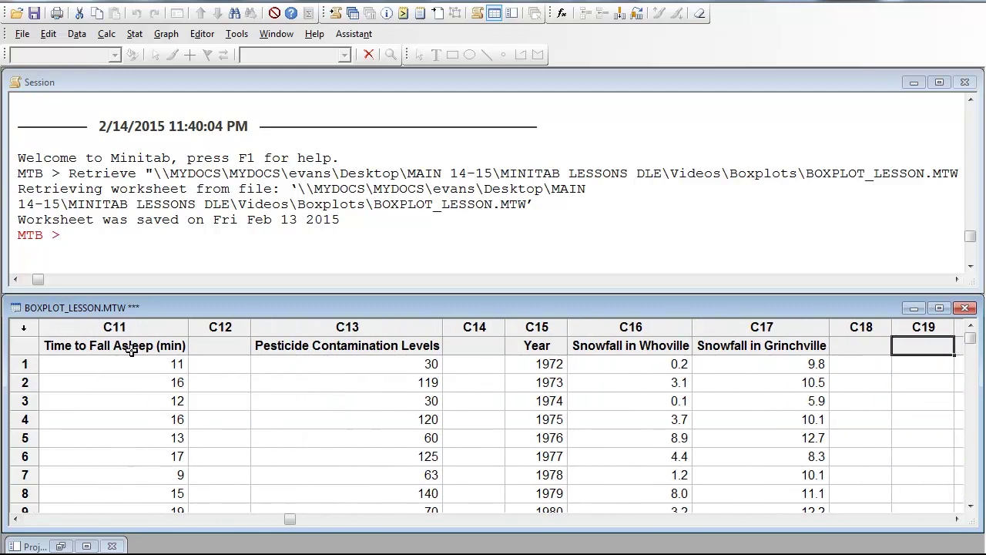
pyautogui.press('Left')
pyautogui.press('Left')
pyautogui.press('Left')
pyautogui.press('Left')
pyautogui.press('Left')
pyautogui.press('Left')
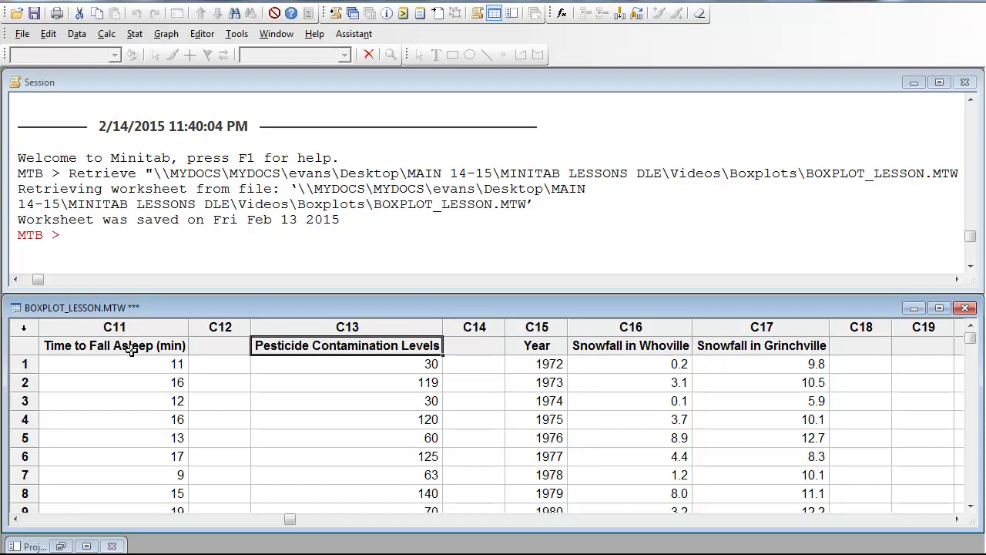
pyautogui.press('Right')
pyautogui.press('Right')
pyautogui.press('Right')
pyautogui.press('Right')
pyautogui.press('Right')
pyautogui.press('Right')
pyautogui.press('Right')
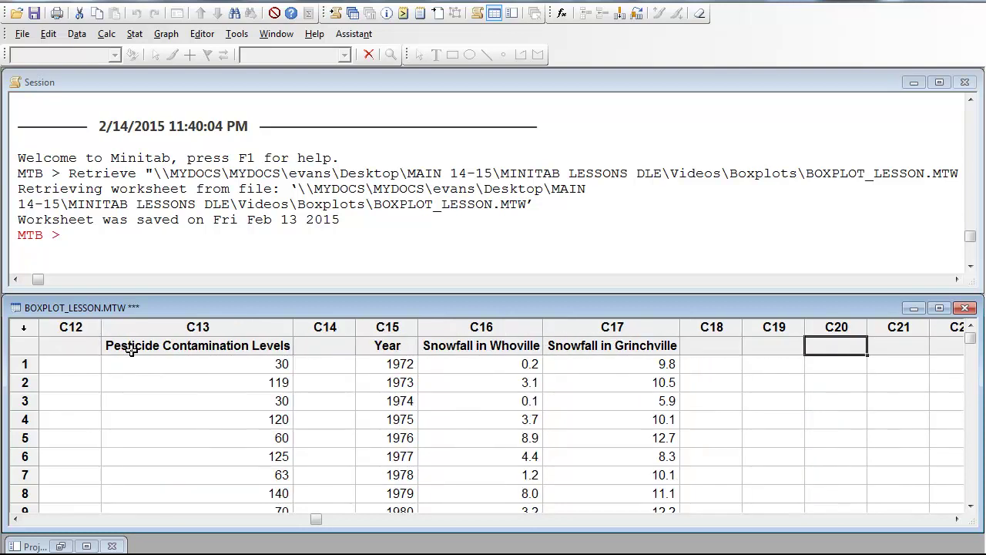
pyautogui.click(178, 348)
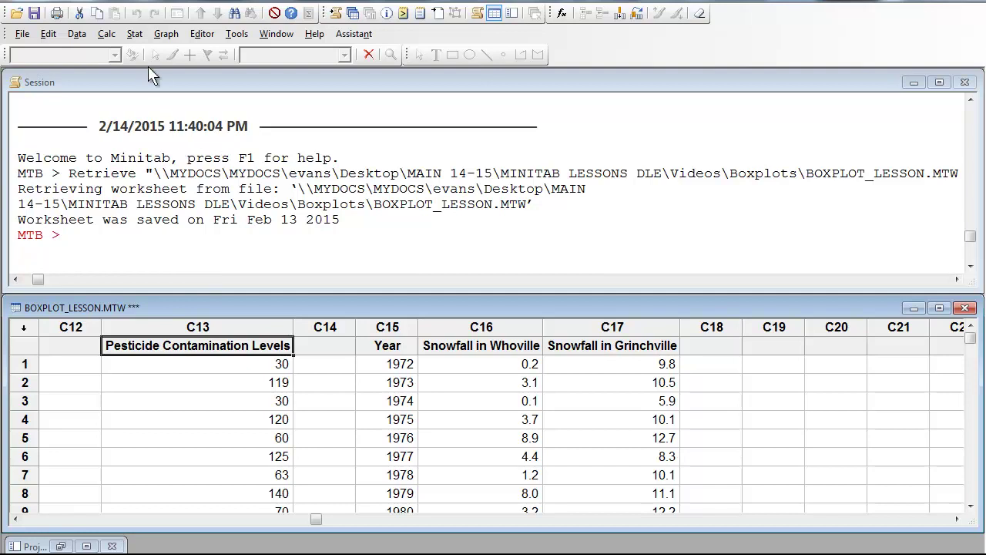
# Start Display Descriptive Statistics with Pesticide Contamination Levels as the variable
pyautogui.click(134, 36)
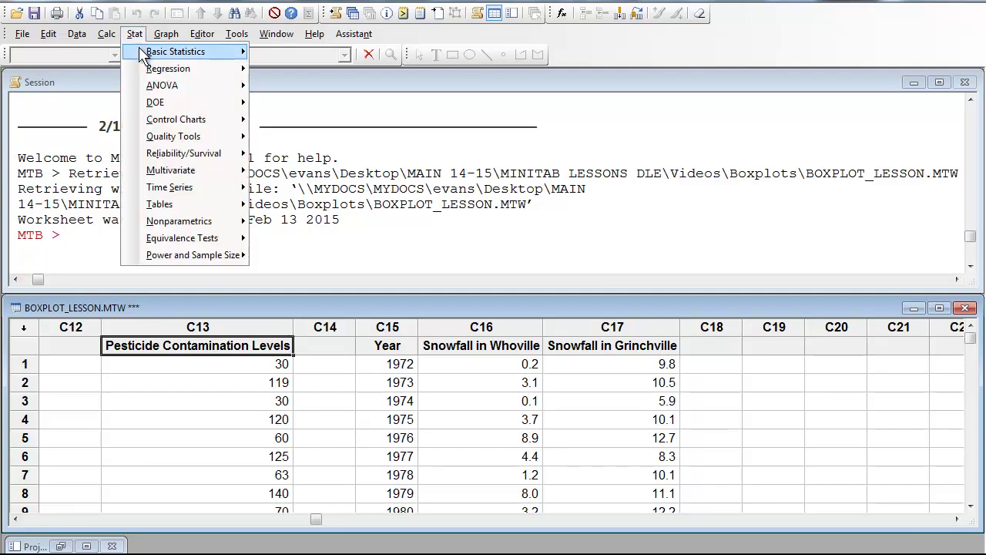
pyautogui.moveTo(143, 57)
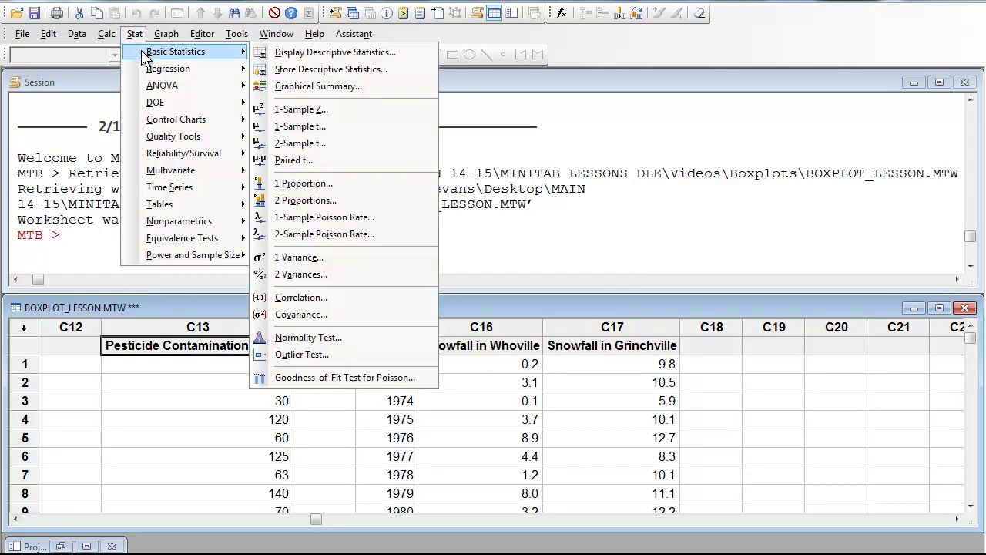
pyautogui.click(315, 53)
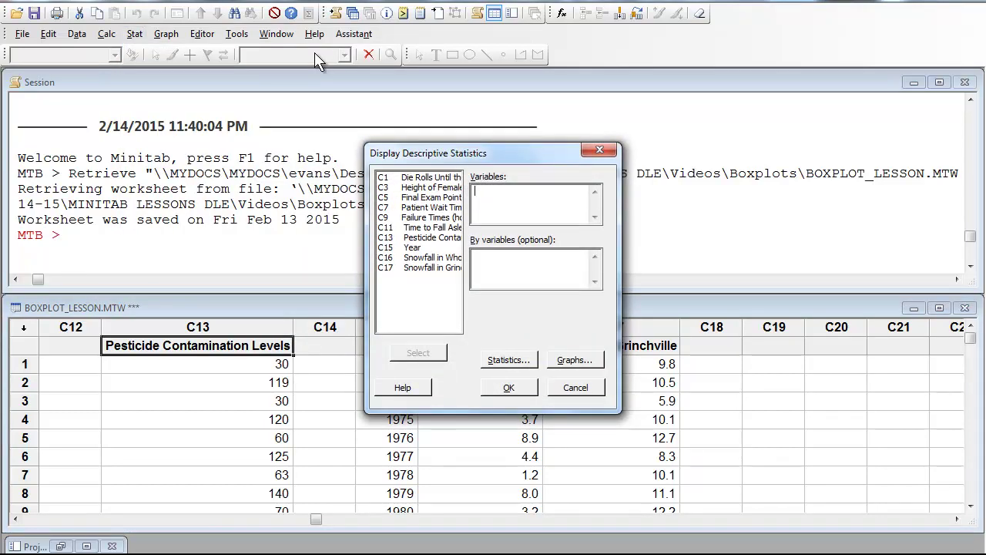
pyautogui.doubleClick(430, 239)
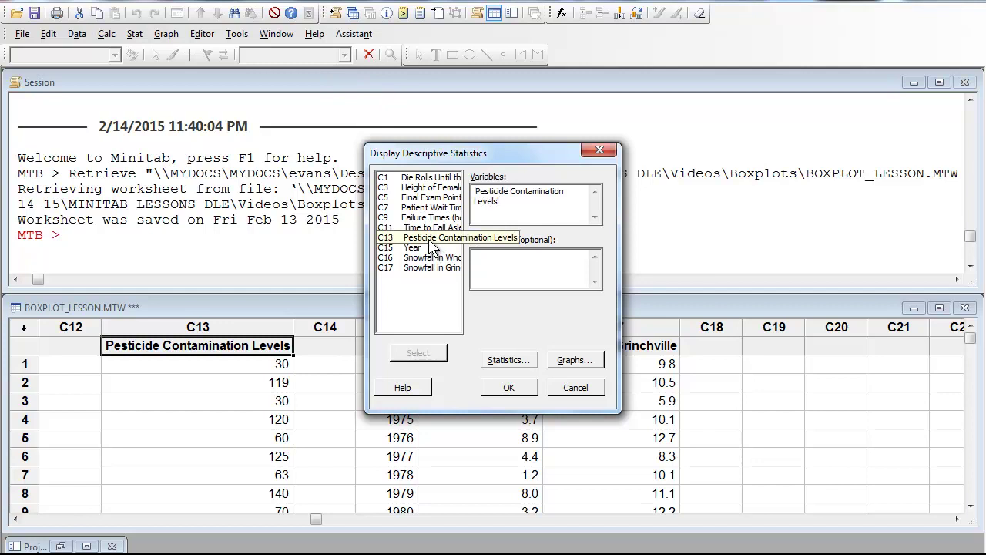
# Drop mean, SE of mean and standard deviation from the statistics, adding interquartile range
pyautogui.click(522, 369)
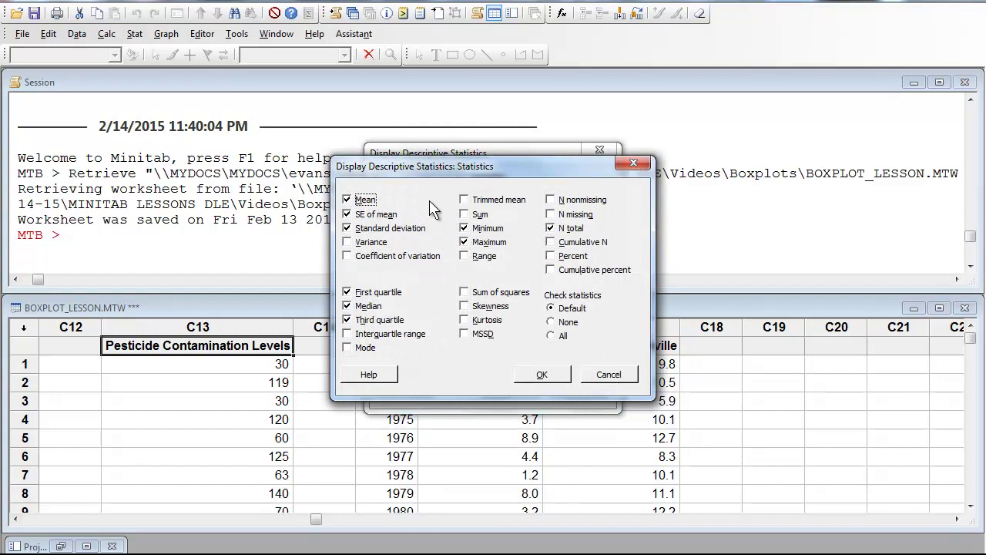
pyautogui.click(347, 200)
pyautogui.click(347, 214)
pyautogui.click(347, 229)
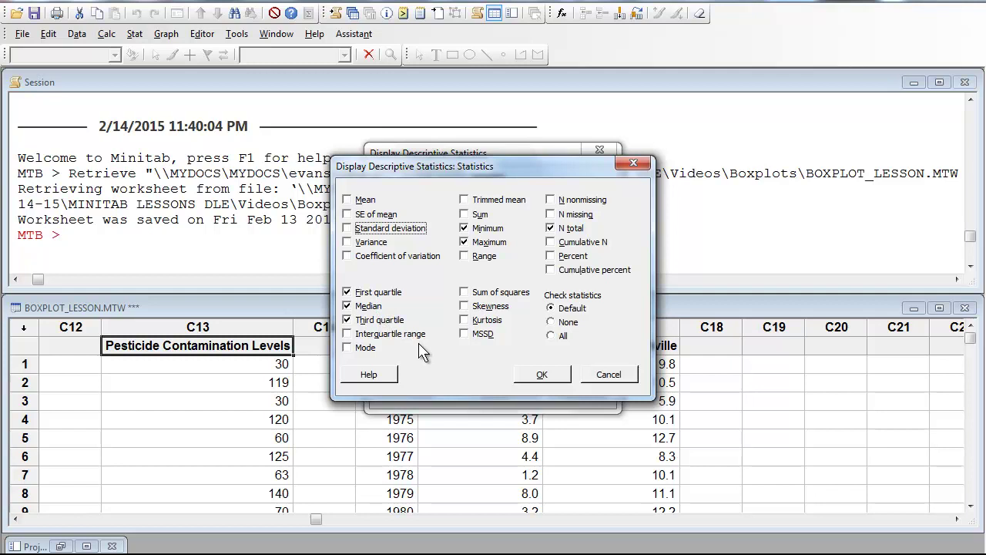
pyautogui.click(353, 339)
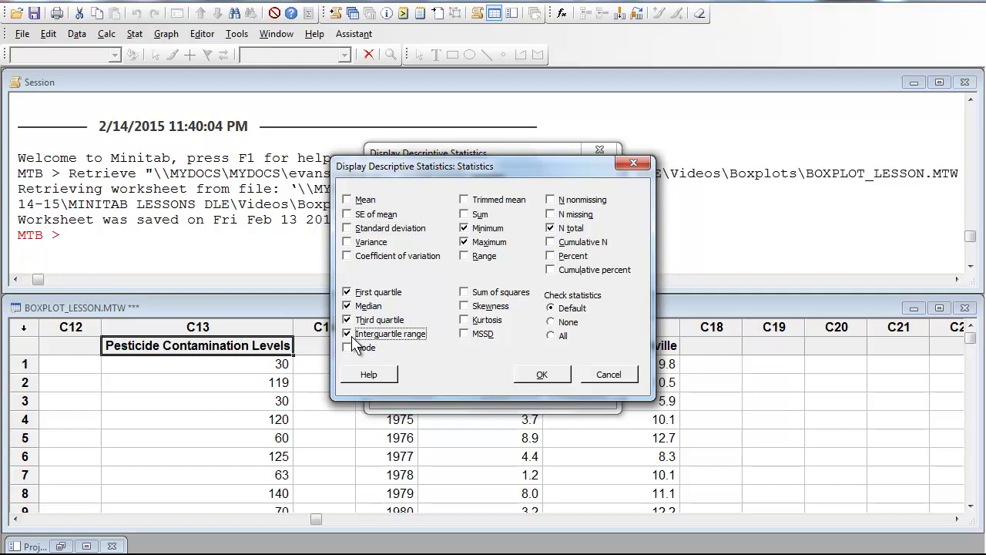
pyautogui.click(542, 375)
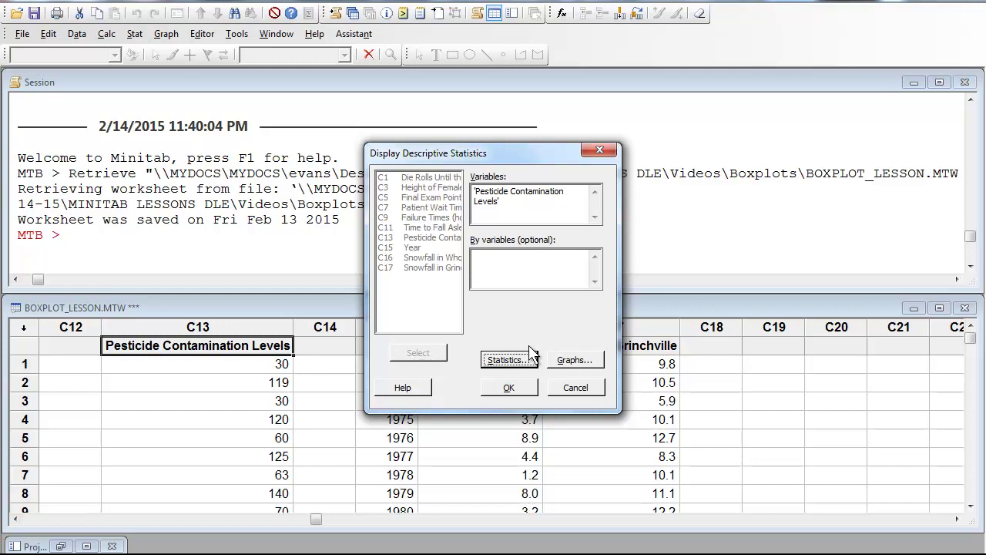
pyautogui.click(522, 389)
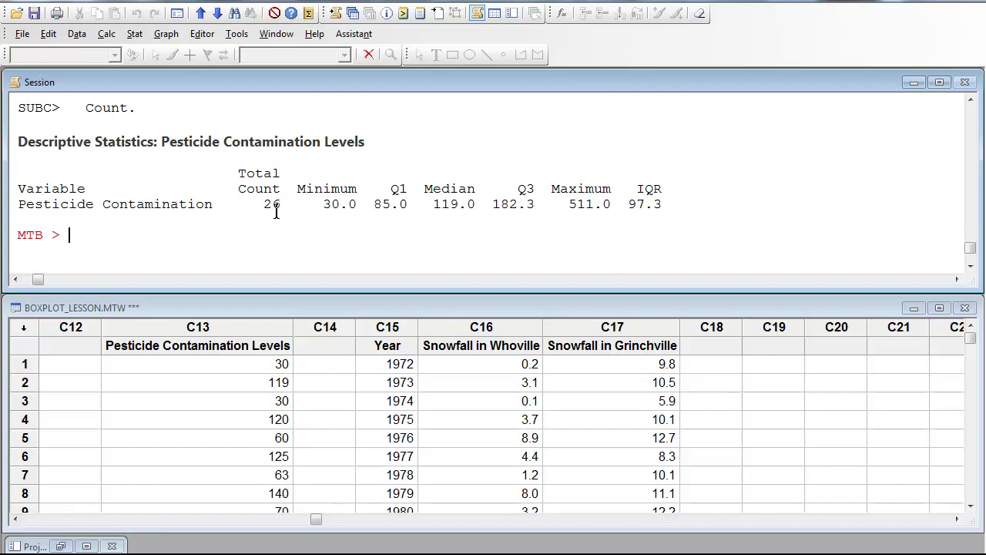
pyautogui.moveTo(266, 205); pyautogui.dragTo(357, 206)
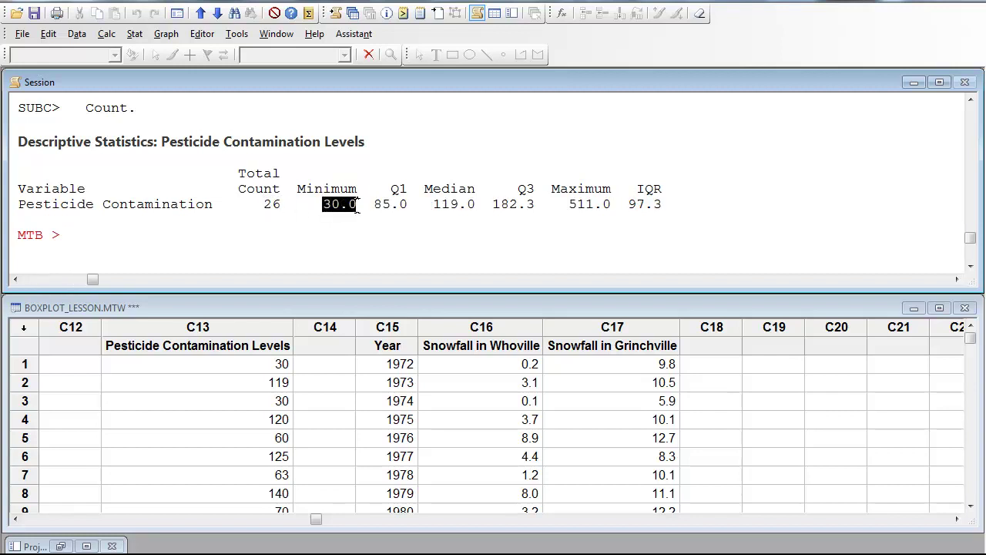
pyautogui.moveTo(570, 205); pyautogui.dragTo(611, 221)
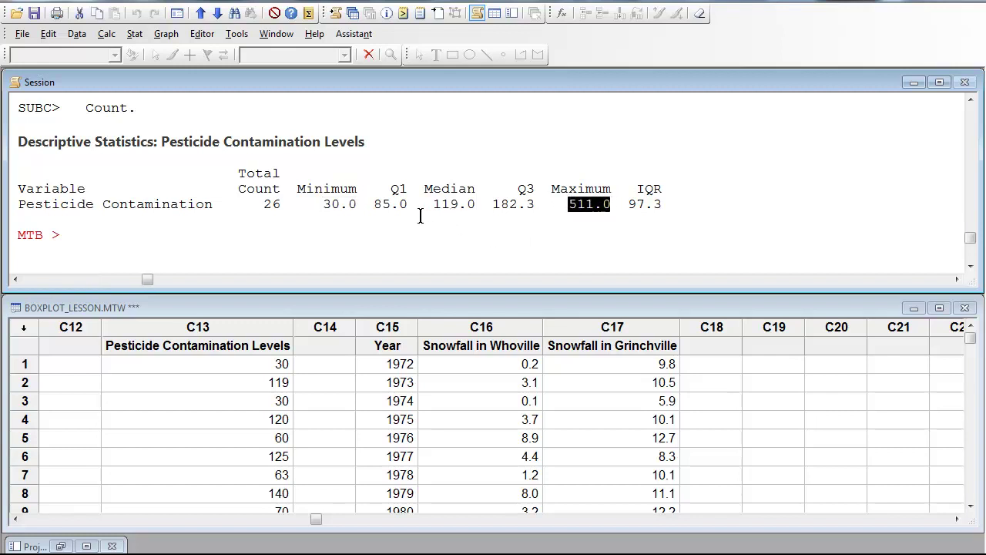
pyautogui.click(377, 208)
pyautogui.moveTo(377, 208); pyautogui.dragTo(407, 207)
pyautogui.click(399, 206)
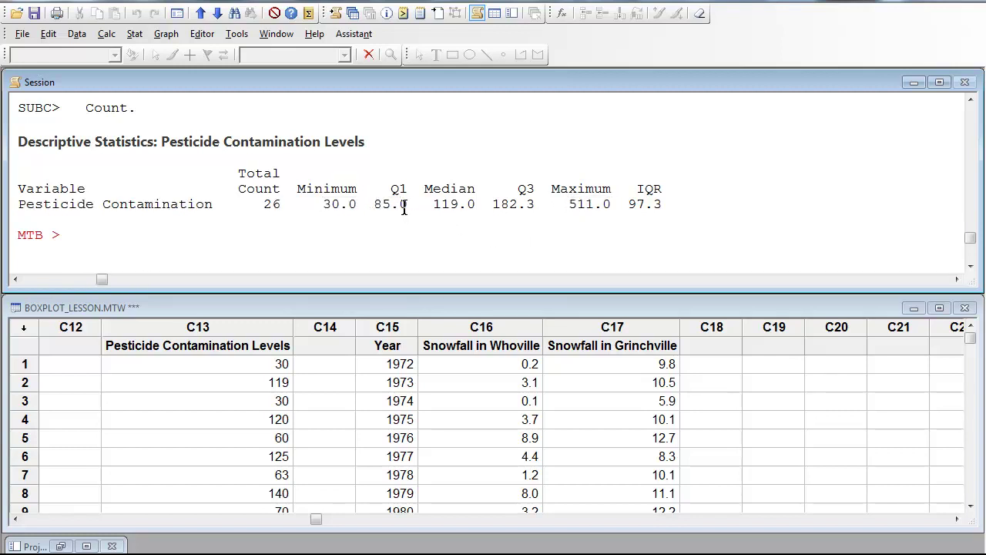
pyautogui.moveTo(490, 208); pyautogui.dragTo(539, 208)
pyautogui.moveTo(435, 207); pyautogui.dragTo(473, 204)
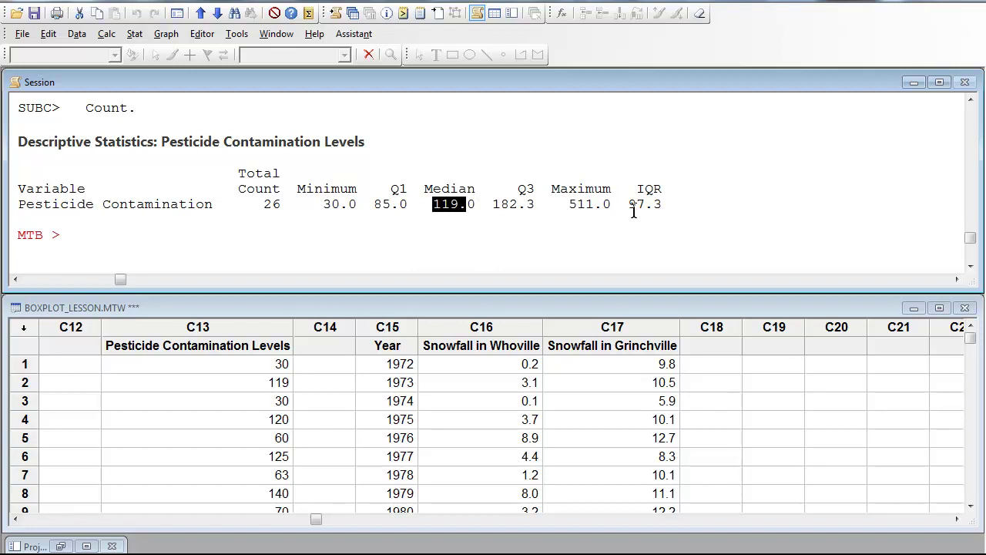
pyautogui.moveTo(628, 205); pyautogui.dragTo(665, 204)
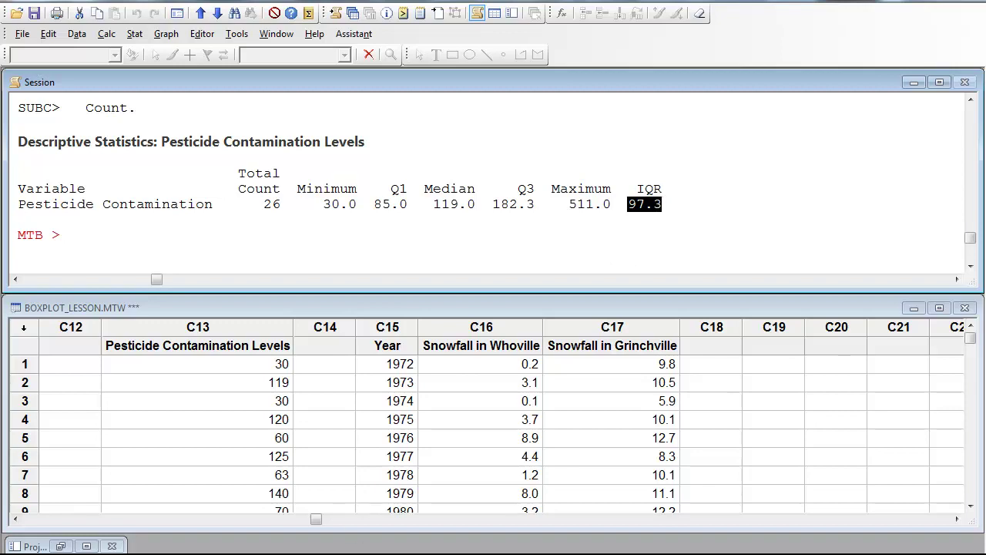
pyautogui.moveTo(249, 554)
pyautogui.click(248, 501)
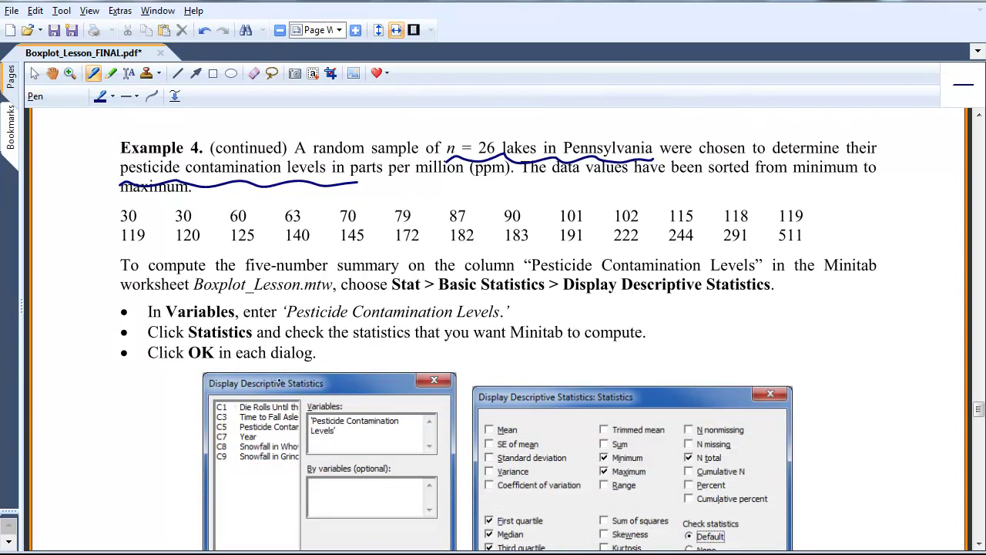
pyautogui.click(979, 542)
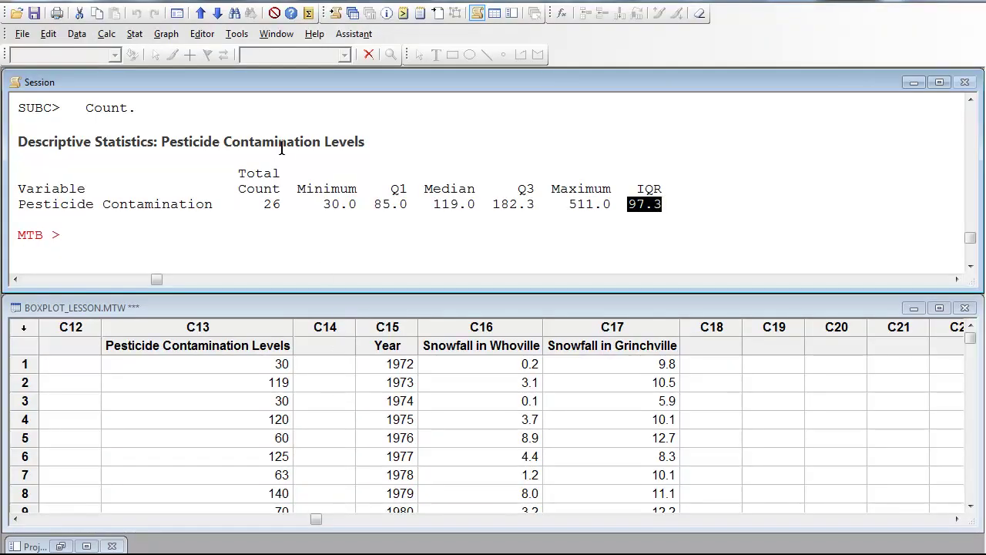
# Start a One Y Simple boxplot with C13 Pesticide Contamination Levels as the graph variable
pyautogui.click(168, 35)
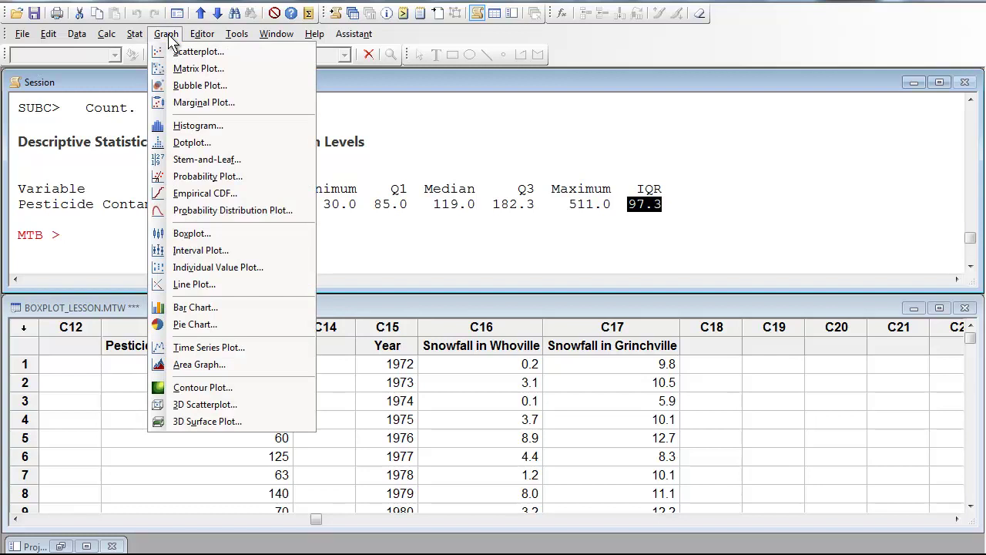
pyautogui.click(205, 232)
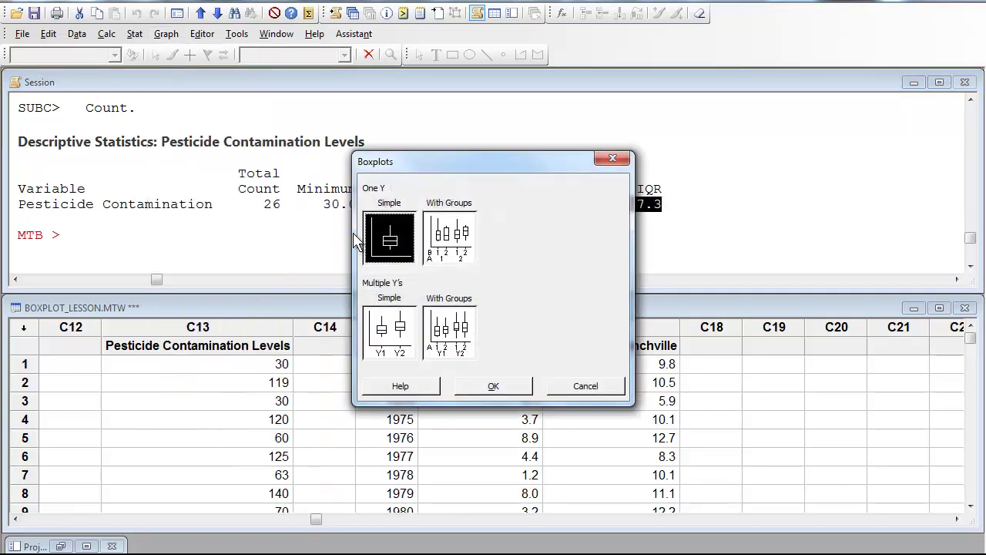
pyautogui.doubleClick(393, 250)
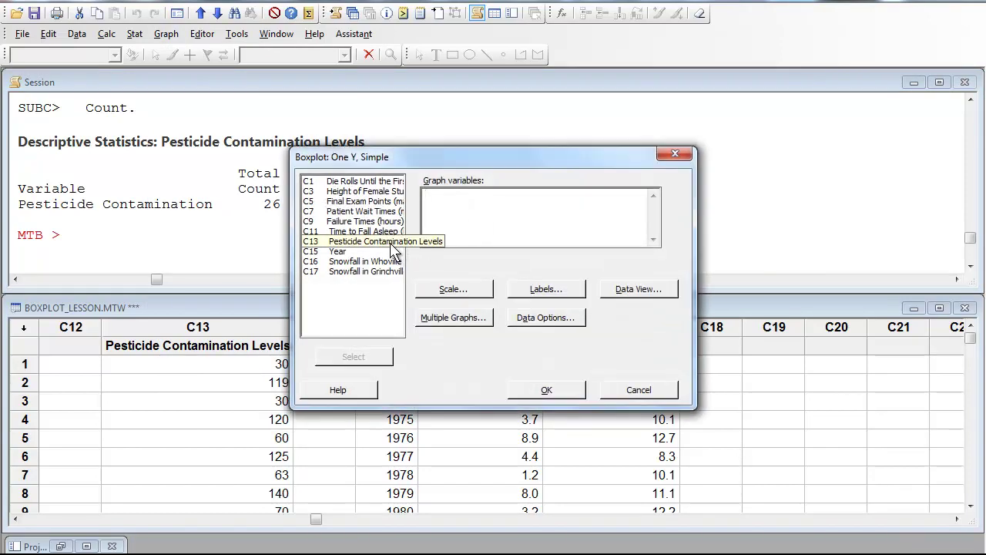
pyautogui.doubleClick(388, 242)
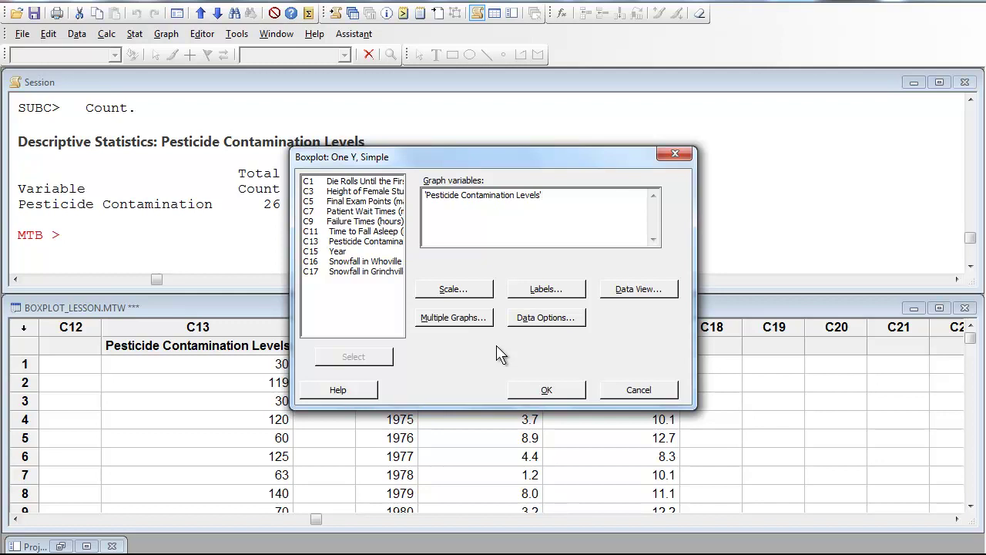
# Draw the pesticide boxplot and read data tips for the outlier near 511 and the box
pyautogui.click(550, 390)
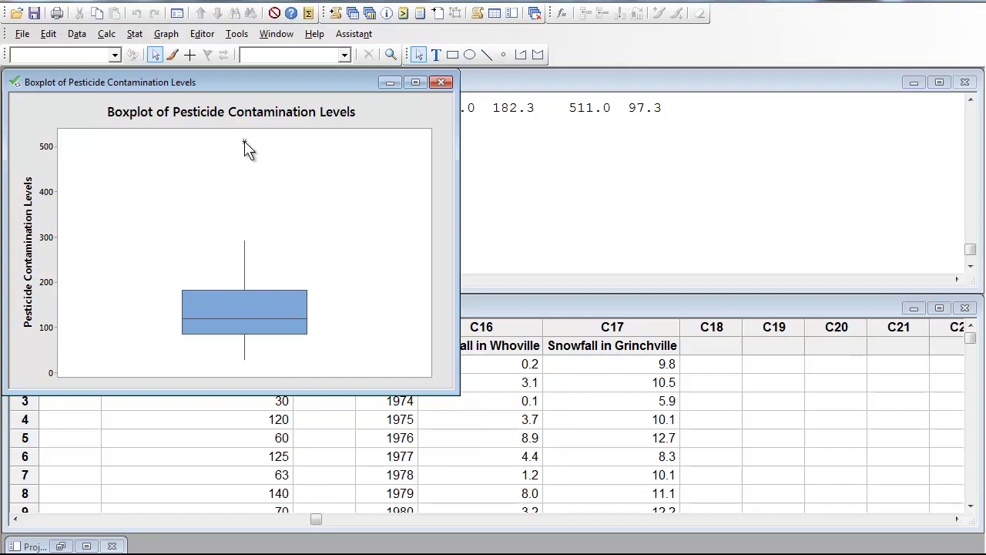
pyautogui.moveTo(245, 146)
pyautogui.moveTo(245, 245)
pyautogui.moveTo(212, 302)
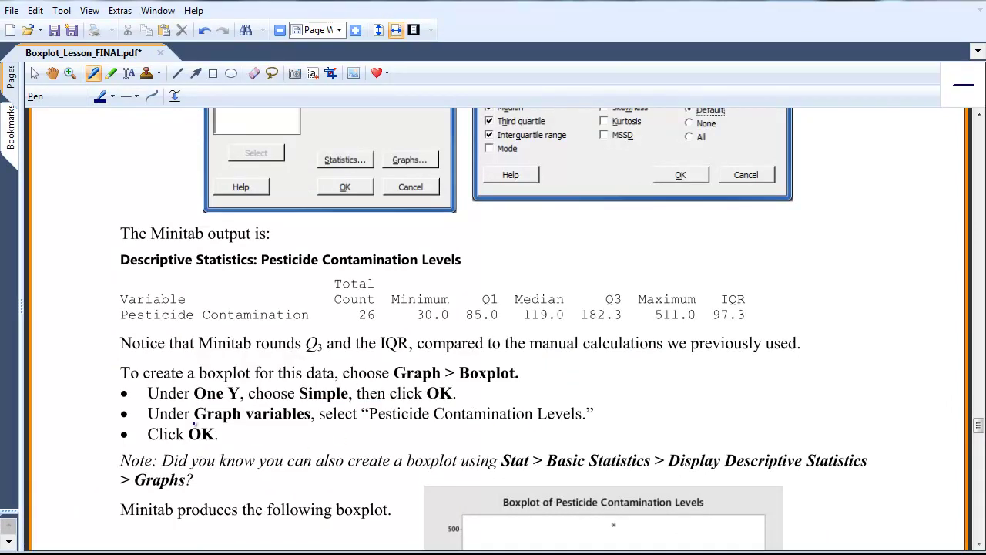
# Scroll the lesson PDF down to the Copy Text and CTRL+V paste-textbox steps
pyautogui.click(978, 543)
pyautogui.scroll(-5, 979, 544)
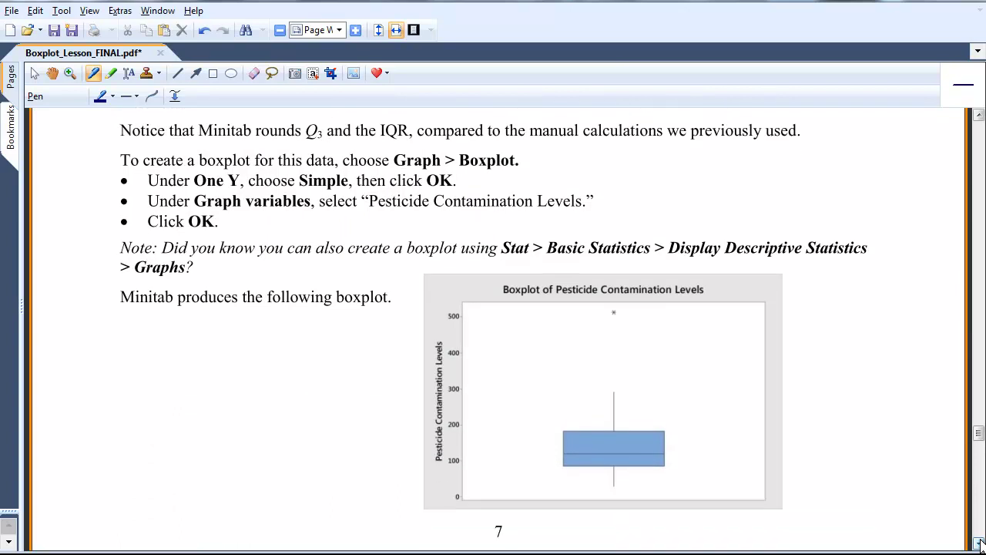
pyautogui.scroll(-10, 979, 544)
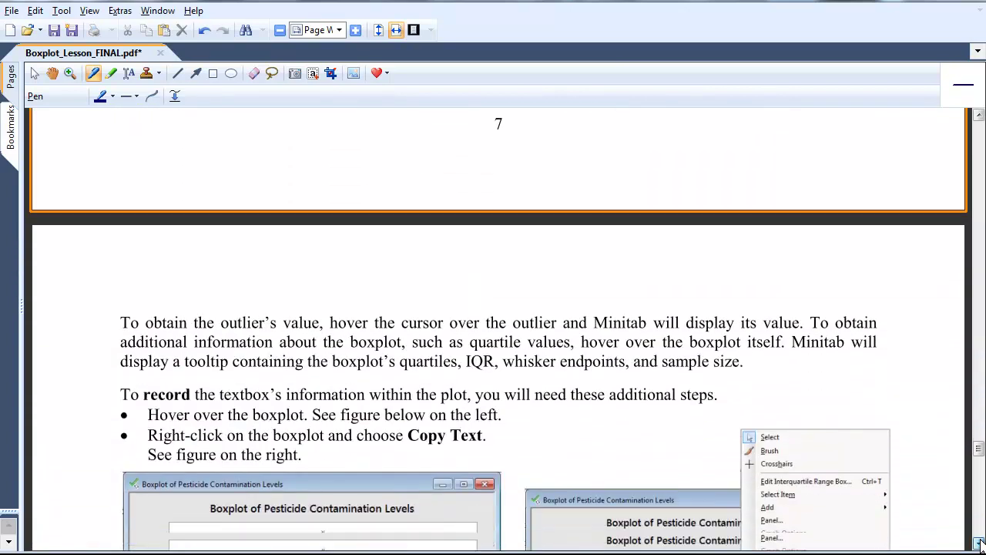
pyautogui.scroll(-5, 979, 543)
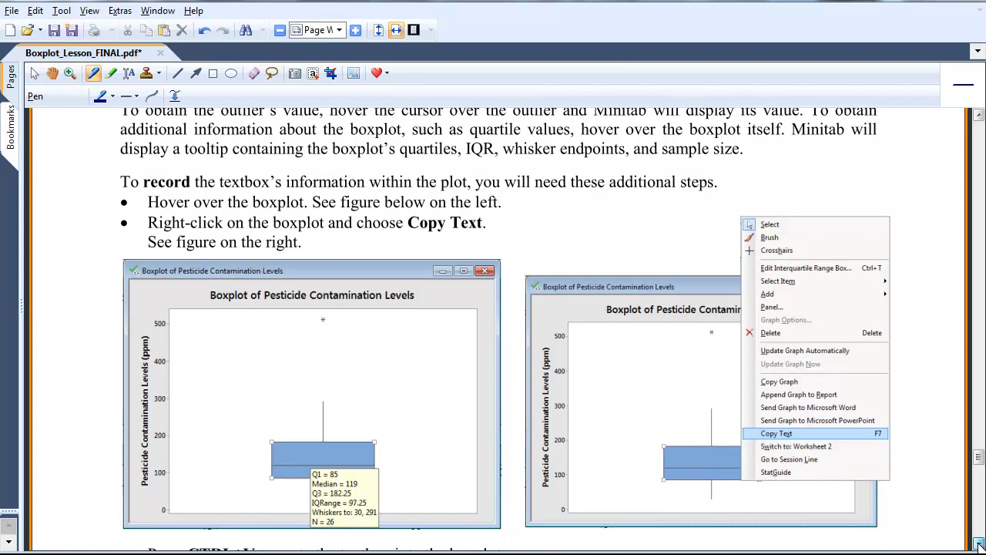
pyautogui.click(978, 544)
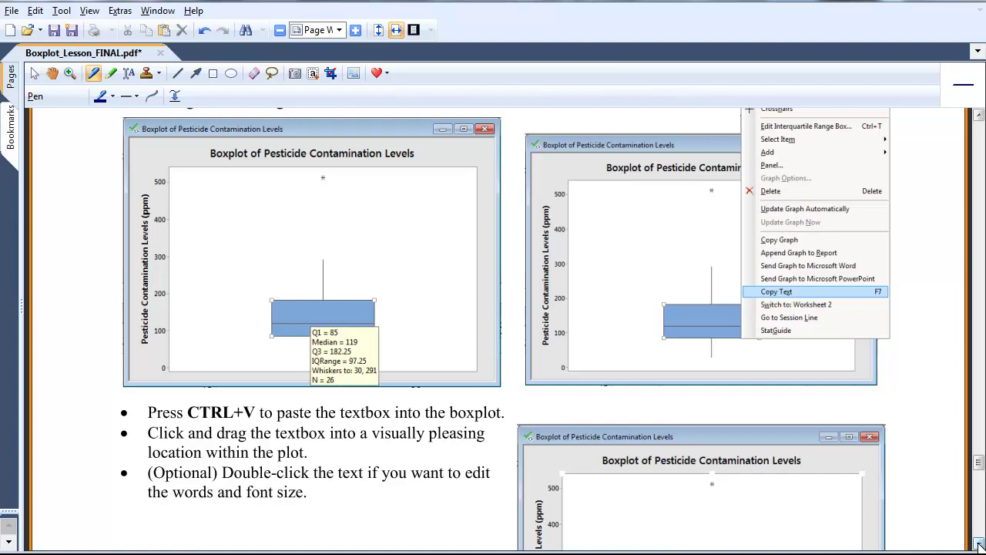
pyautogui.click(978, 544)
pyautogui.click(979, 544)
pyautogui.click(978, 544)
pyautogui.click(979, 544)
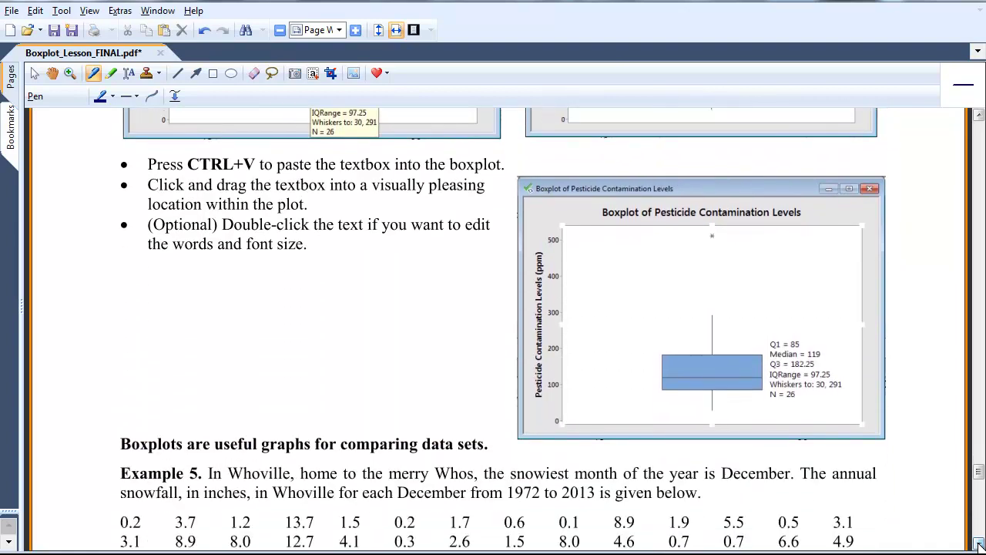